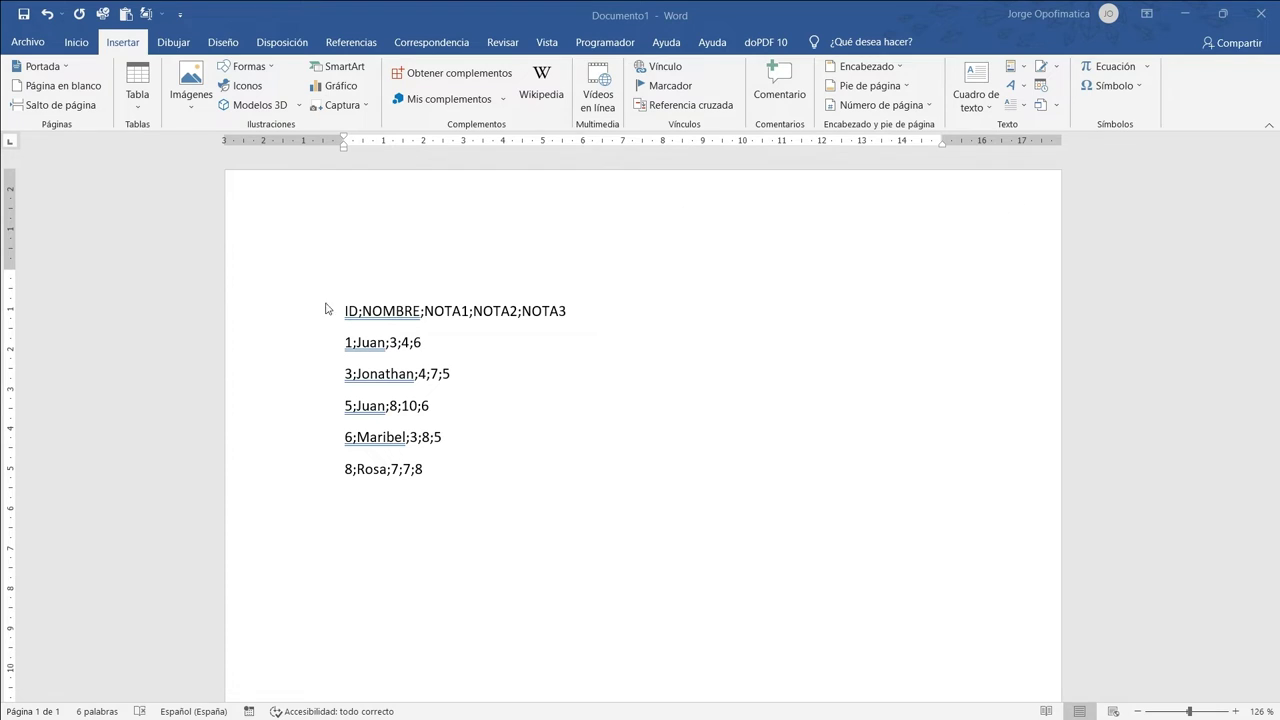
Select the six semicolon-separated lines and open Insertar > Tabla > Convertir texto en tabla.
{"action": "left_click", "coordinate": [451, 472]}
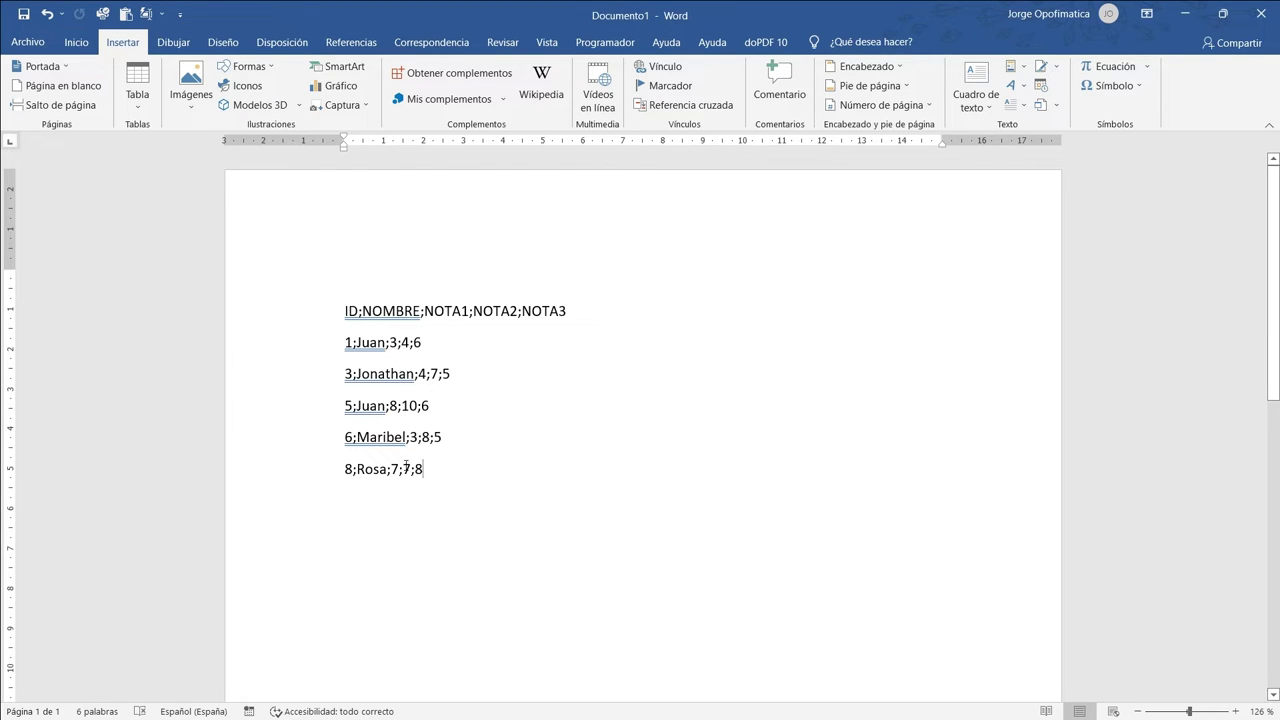
{"action": "left_click_drag", "start_coordinate": [317, 303], "coordinate": [303, 480]}
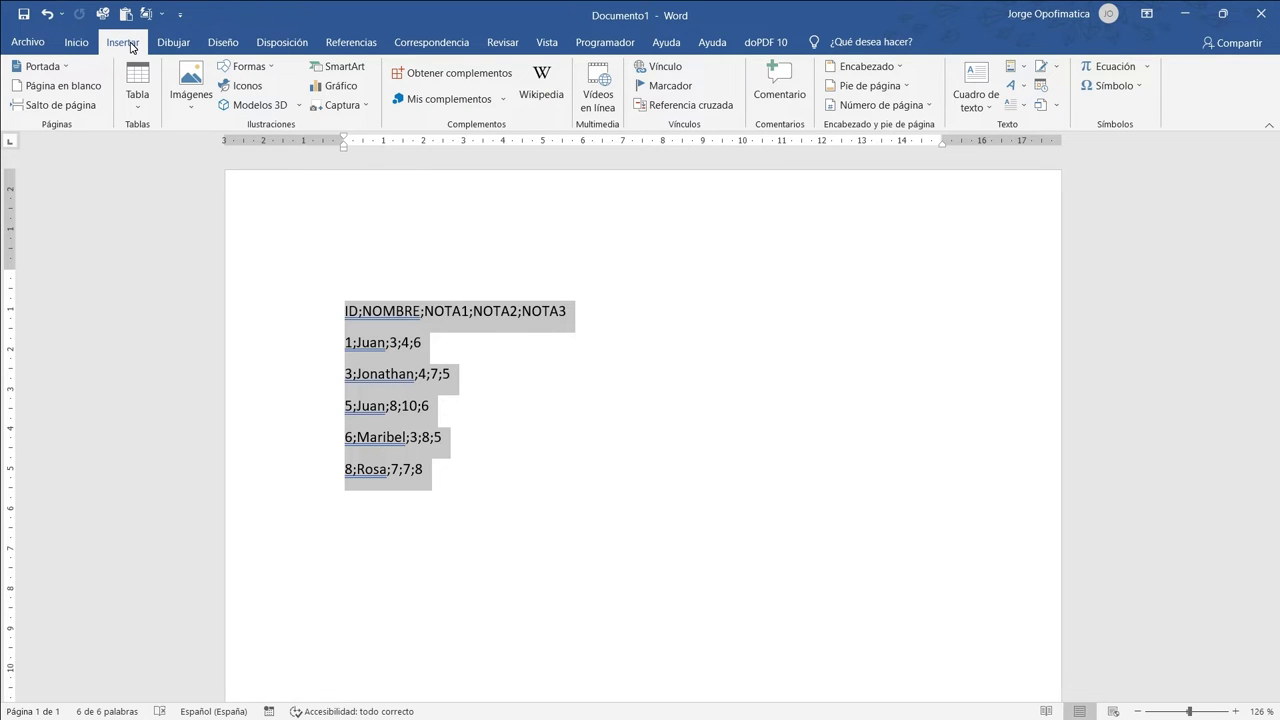
{"action": "left_click", "coordinate": [137, 96]}
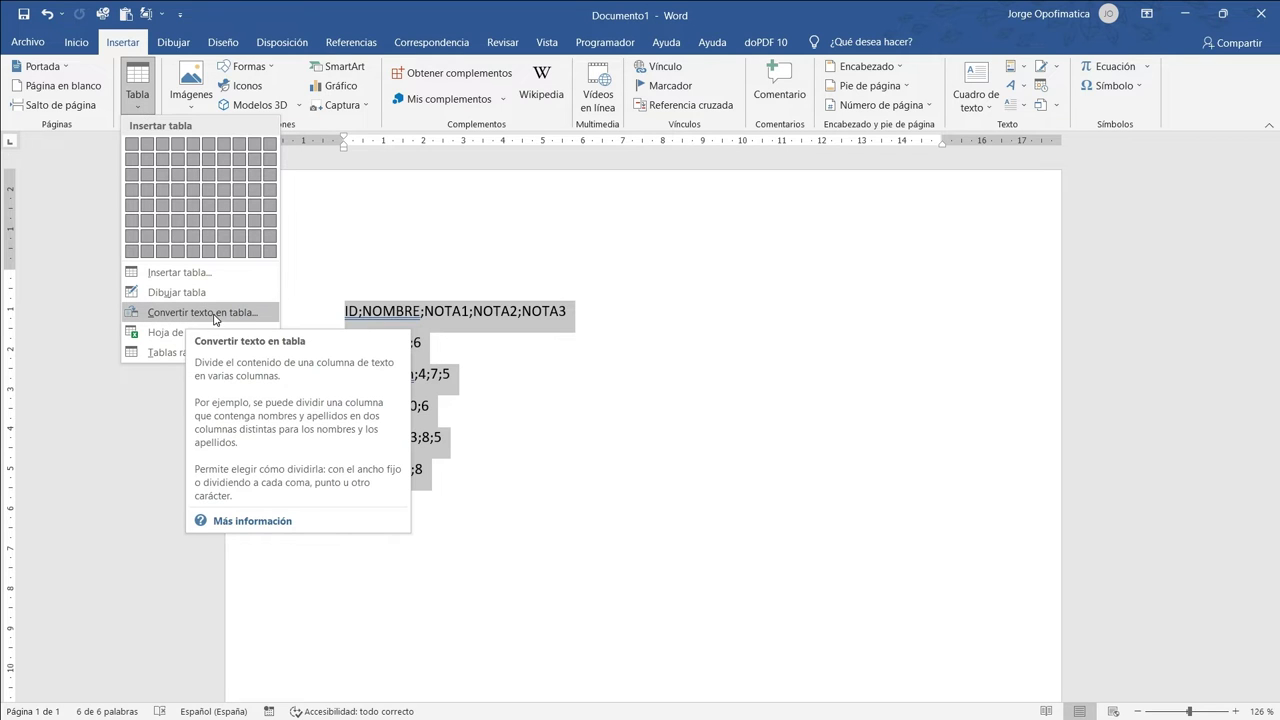
{"action": "left_click", "coordinate": [198, 313]}
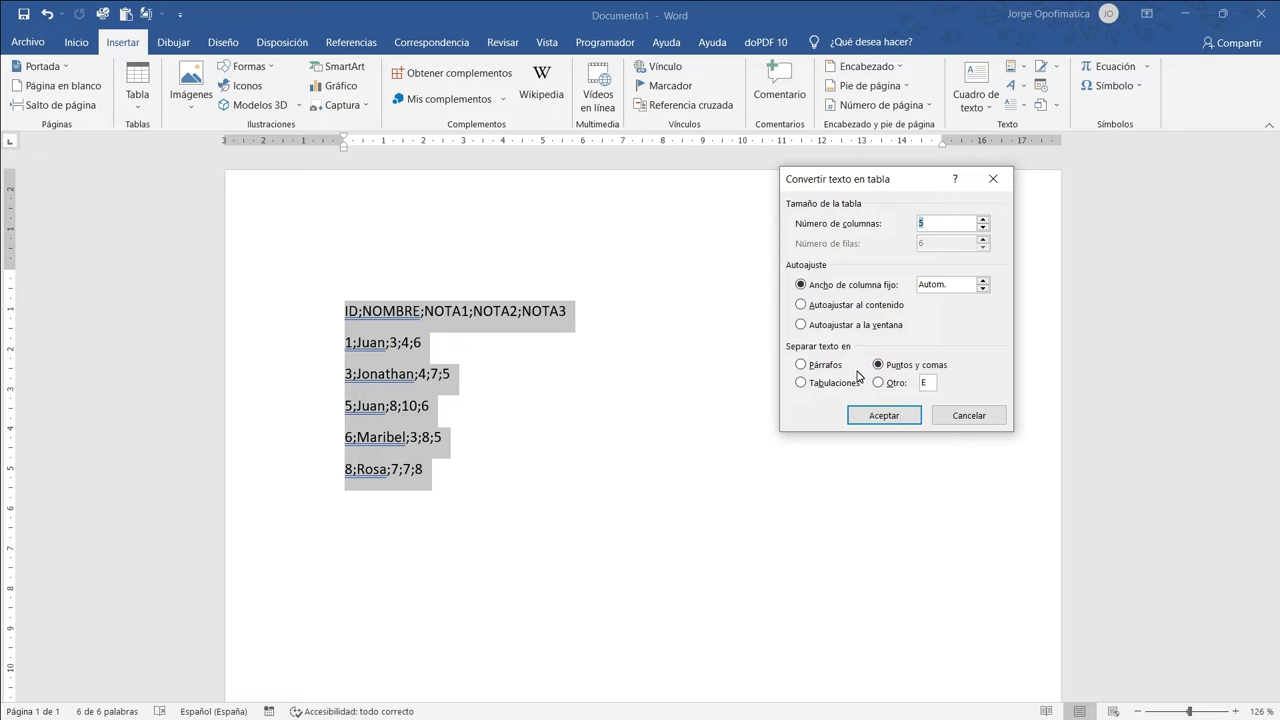
Convert the selected lines into a 5-column, 6-row table using semicolons as the separator.
{"action": "left_click", "coordinate": [878, 383]}
{"action": "key", "text": "BackSpace"}
{"action": "type", "text": "R"}
{"action": "left_click", "coordinate": [879, 366]}
{"action": "left_click", "coordinate": [878, 414]}
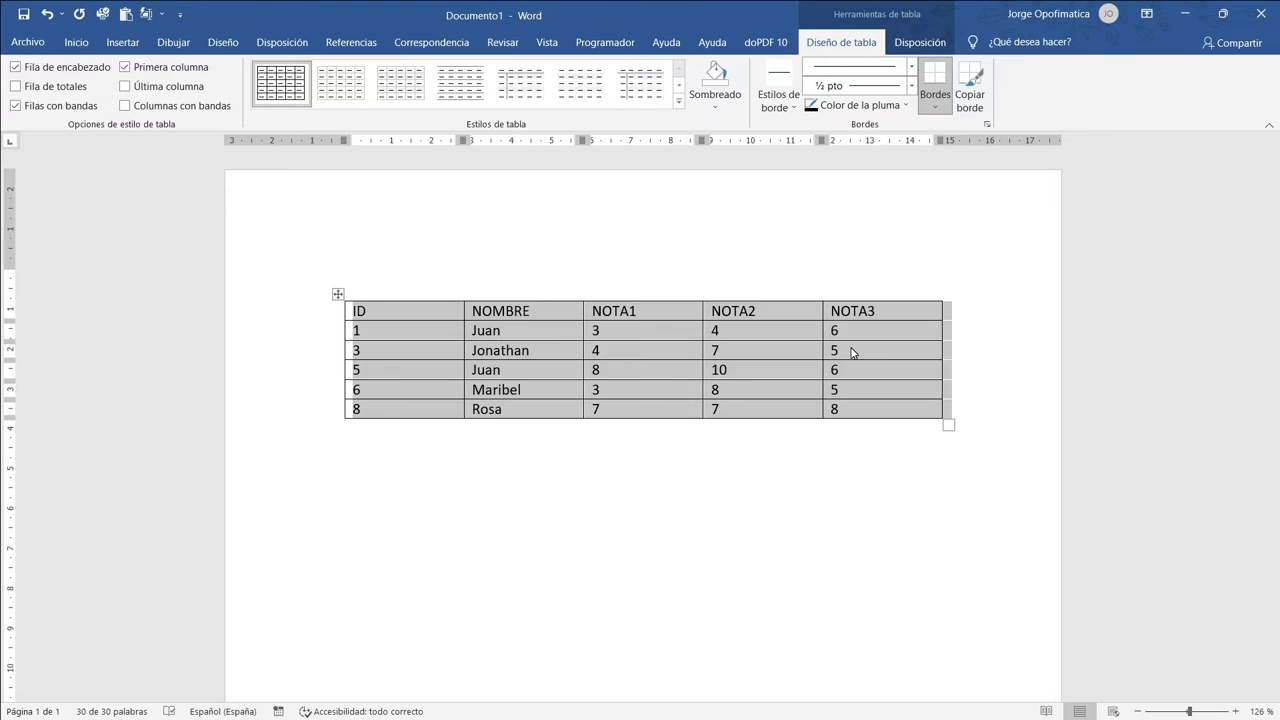
{"action": "left_click", "coordinate": [410, 486]}
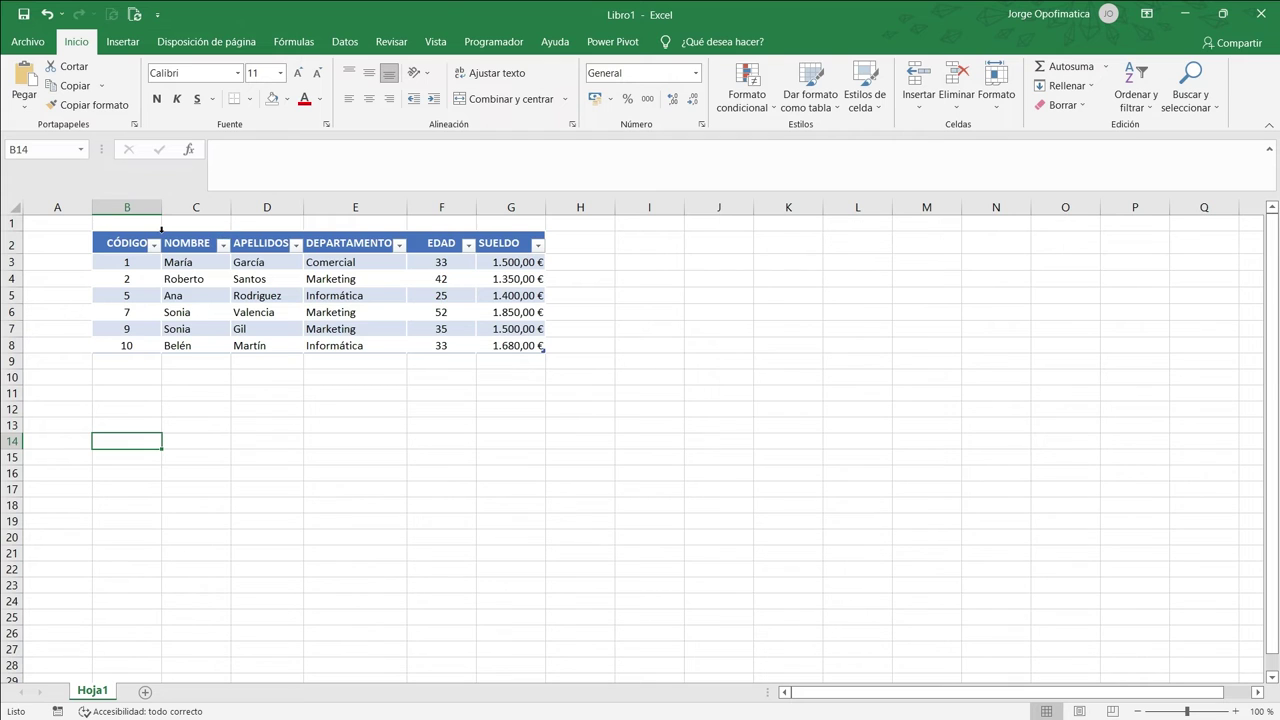
Select the Excel employee table B2:G8 and copy it.
{"action": "left_click_drag", "start_coordinate": [126, 245], "coordinate": [511, 348]}
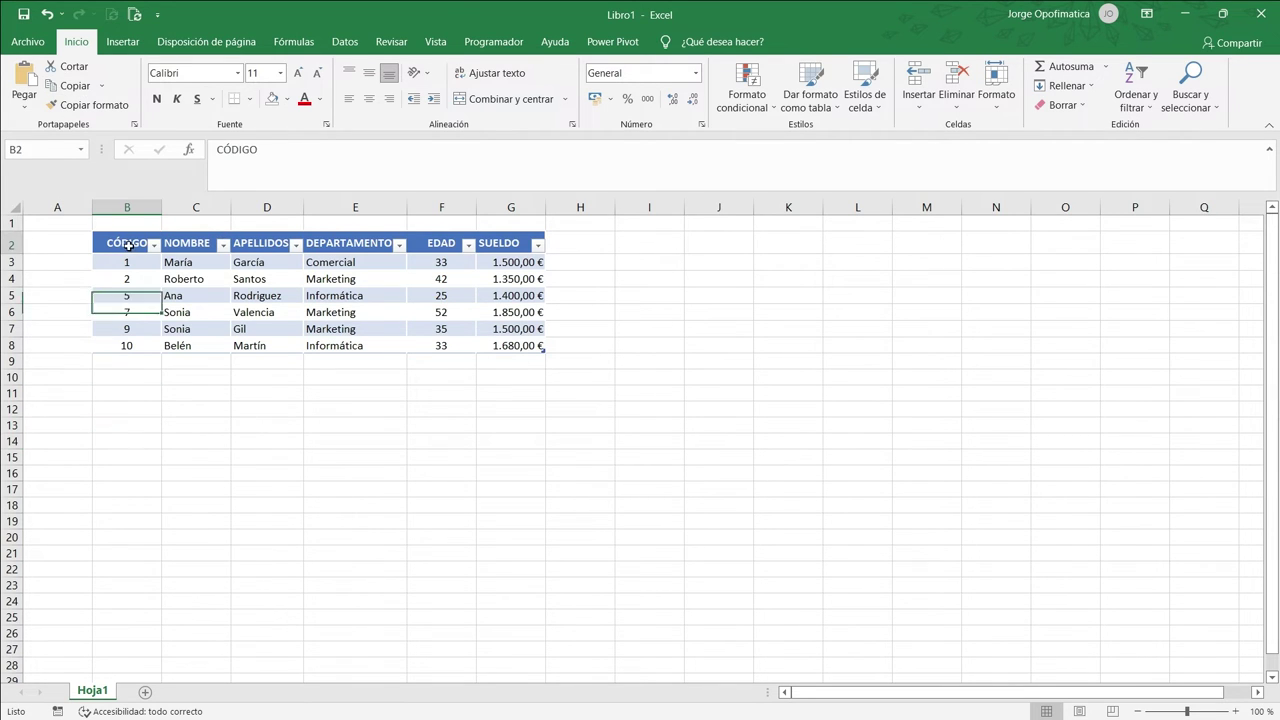
{"action": "left_click", "coordinate": [73, 85]}
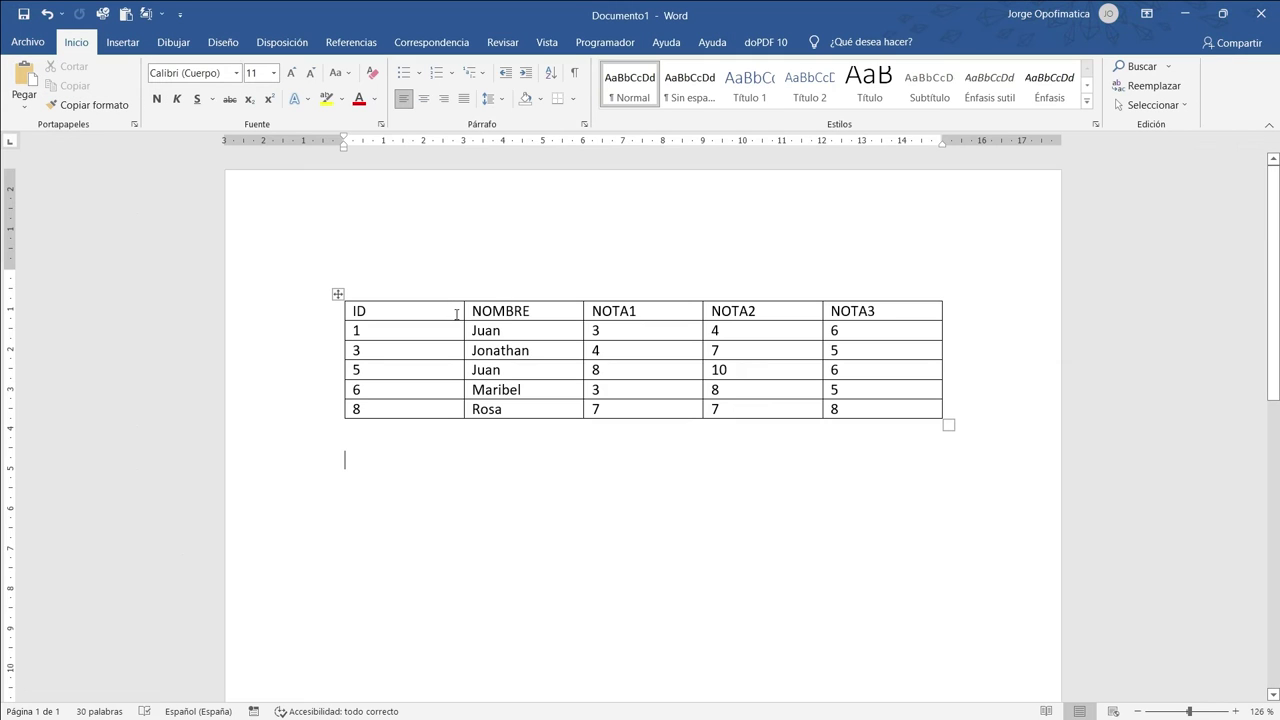
Paste the employee table below the grades table as a link keeping source formatting, then return to Excel.
{"action": "left_click", "coordinate": [433, 480]}
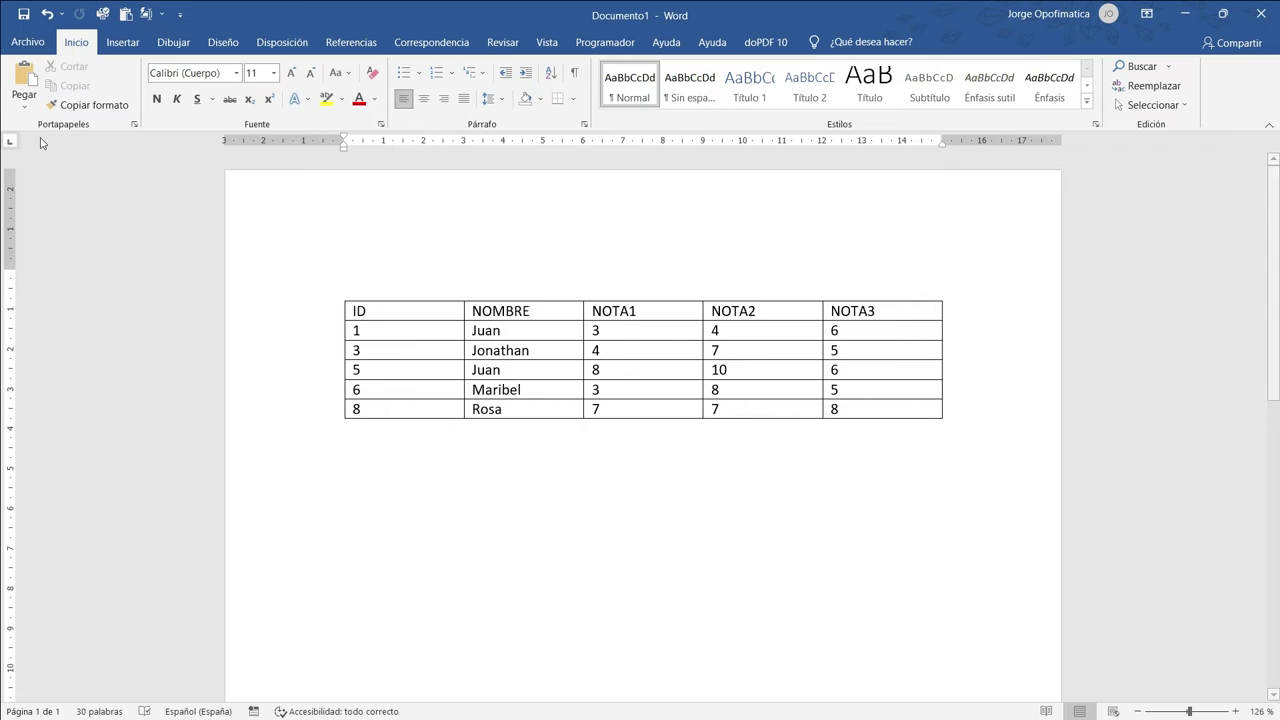
{"action": "left_click", "coordinate": [24, 106]}
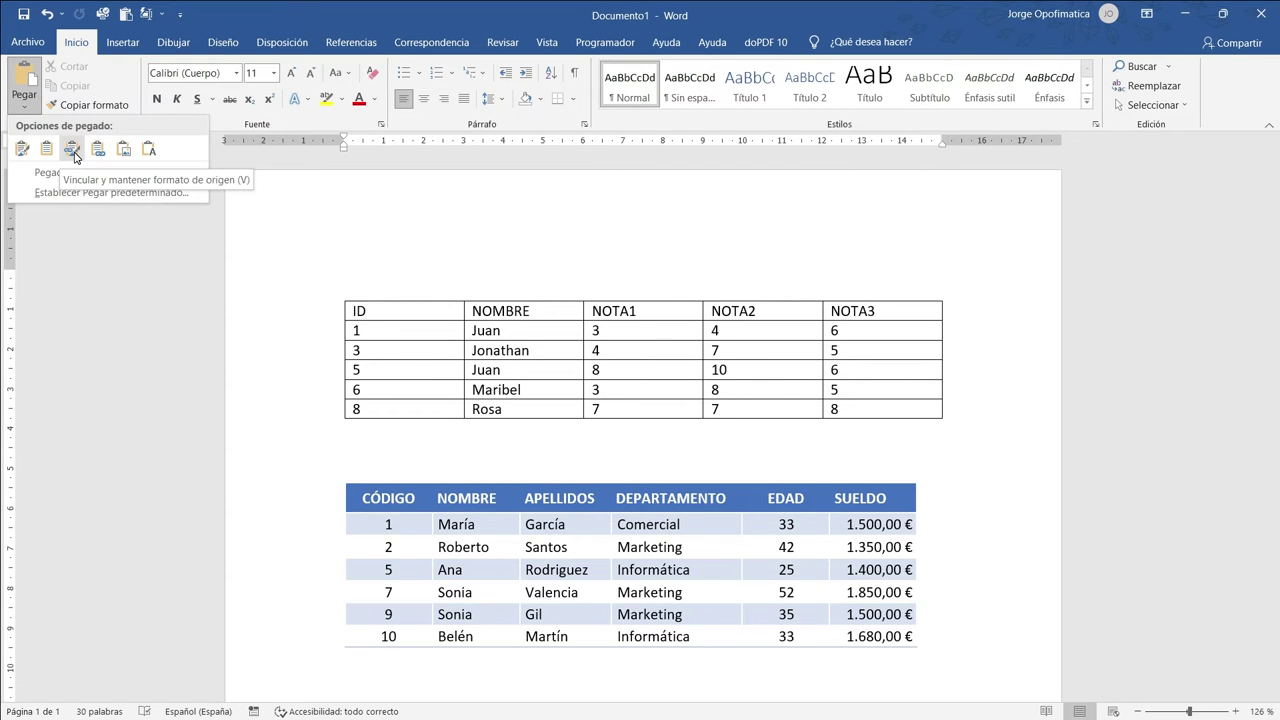
{"action": "left_click", "coordinate": [73, 152]}
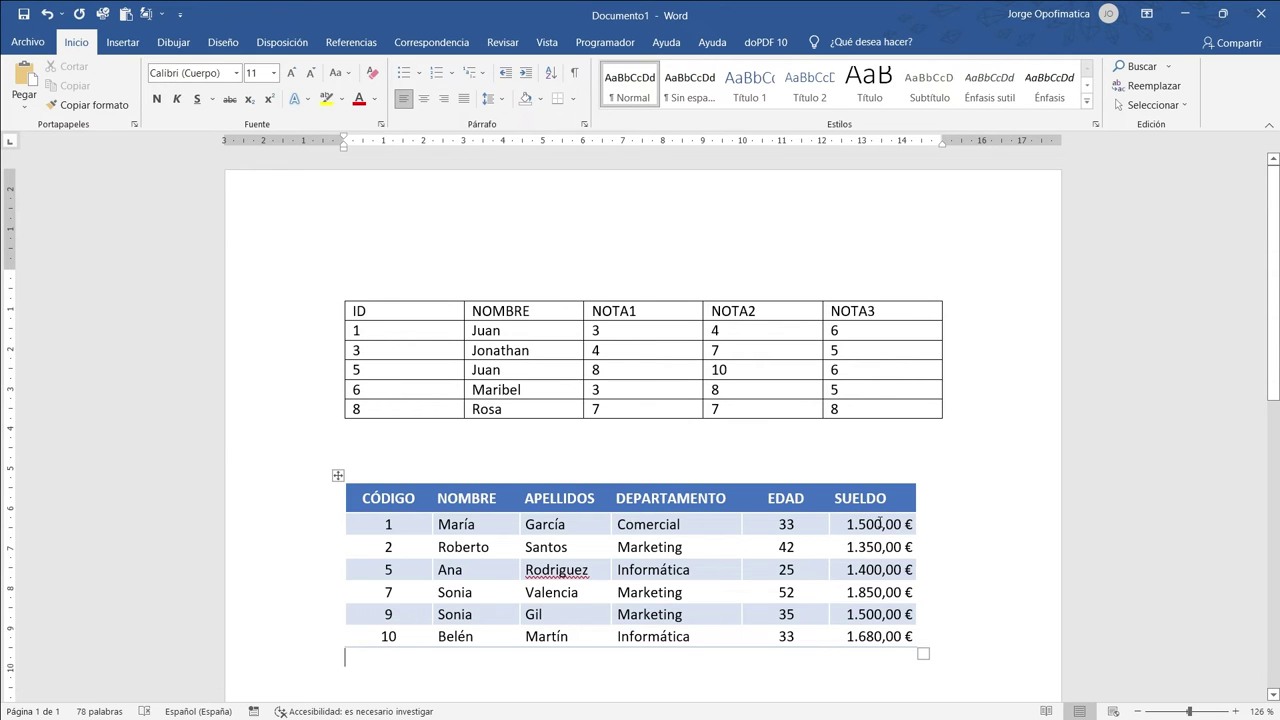
{"action": "key", "text": "alt+Tab"}
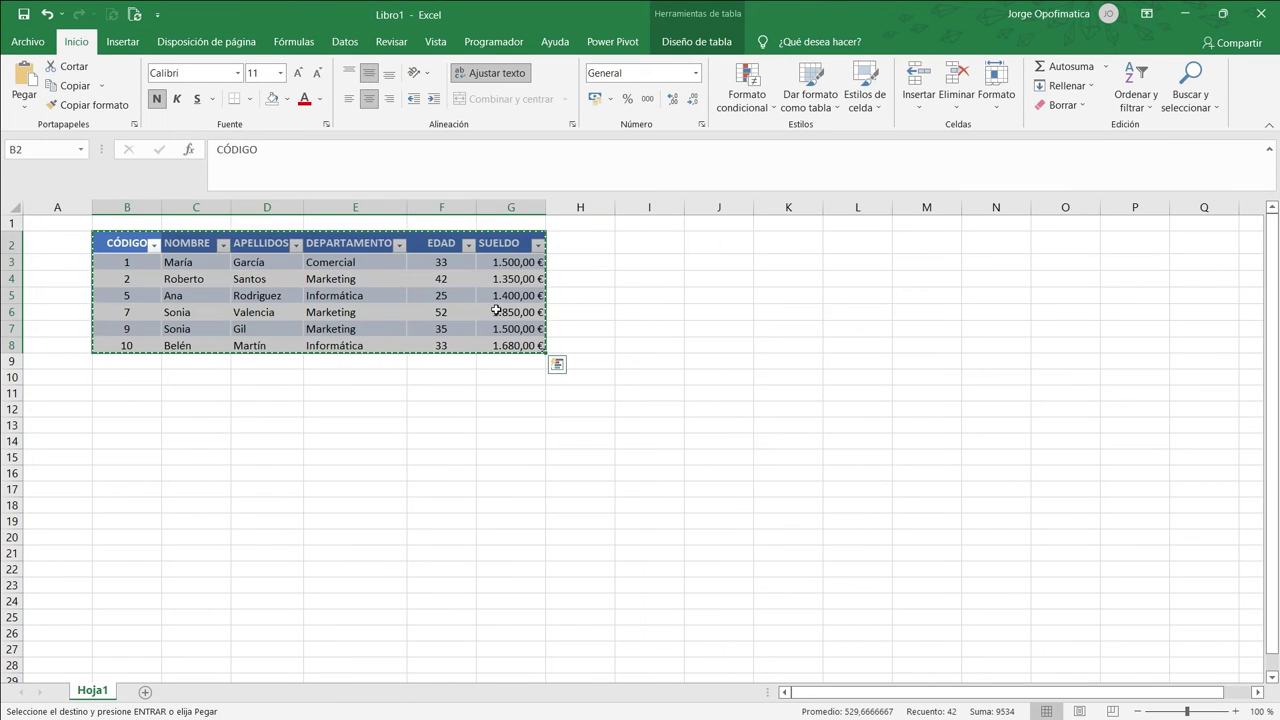
Enter 2000 as the first employee's SUELDO in G3, then return to Word.
{"action": "type", "text": "2000"}
{"action": "left_click", "coordinate": [574, 325]}
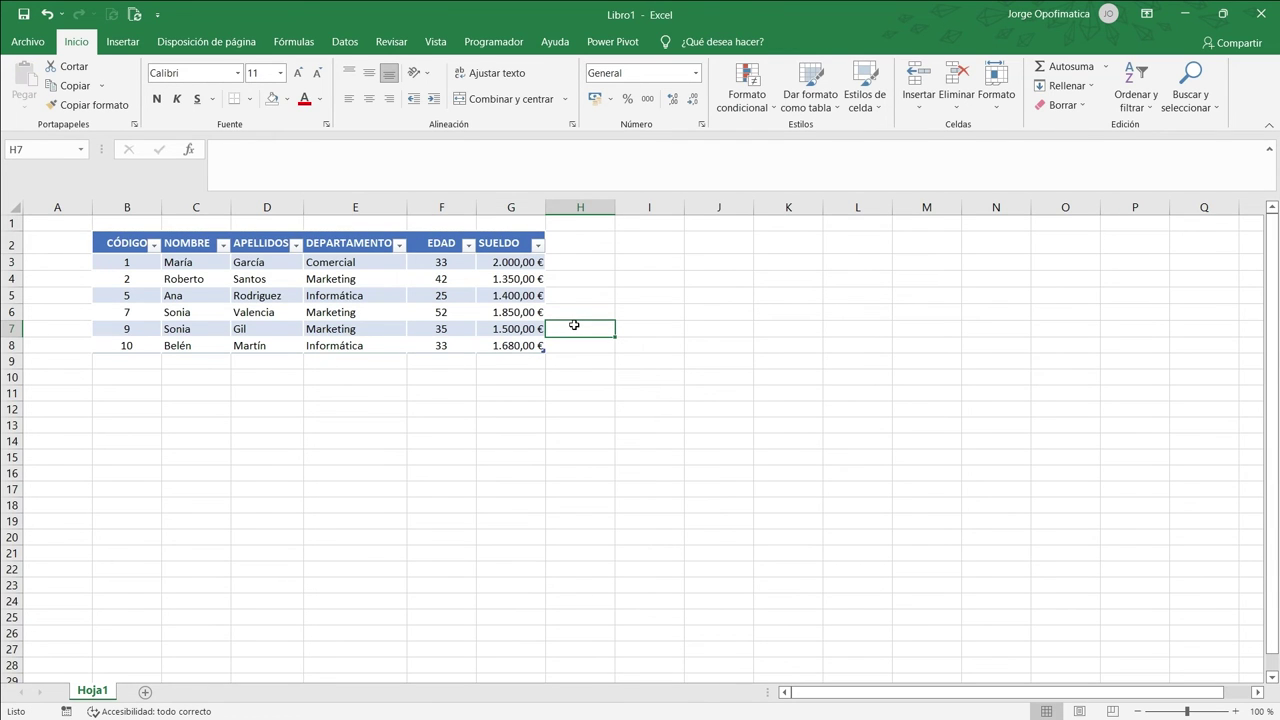
{"action": "key", "text": "alt+Tab"}
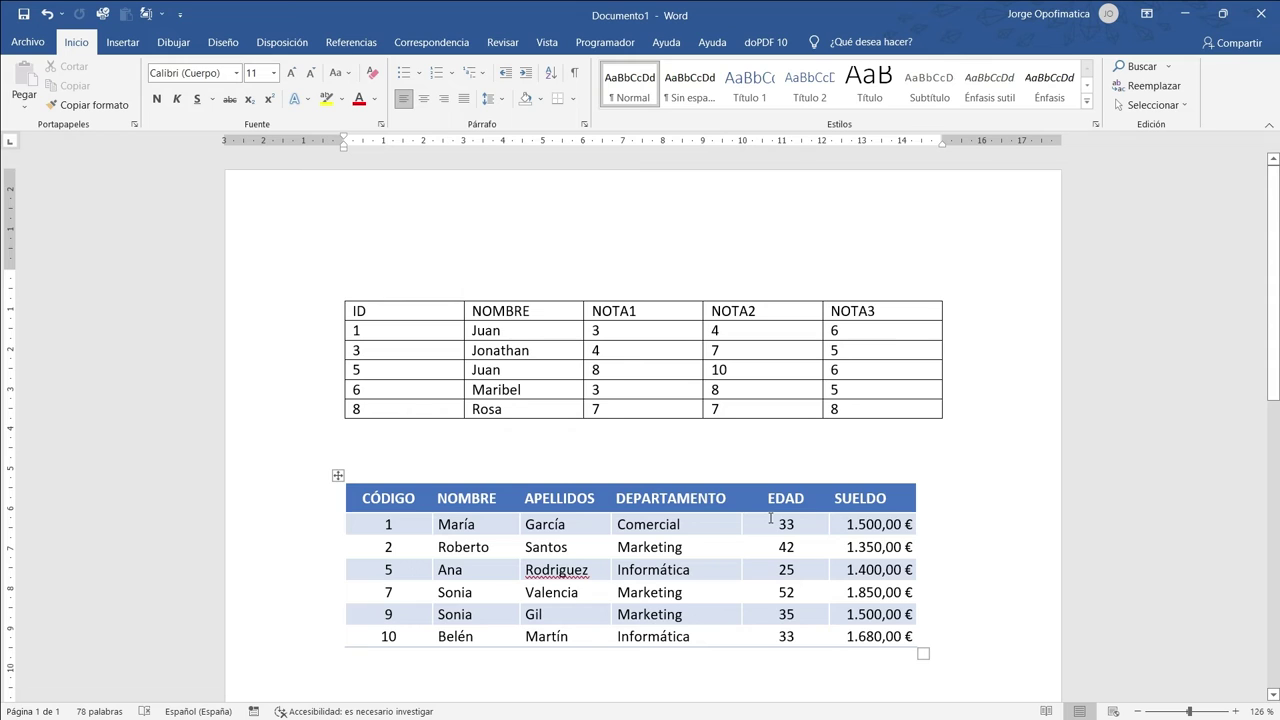
Update the linked employee table with Excel's latest data, then delete it.
{"action": "right_click", "coordinate": [771, 517]}
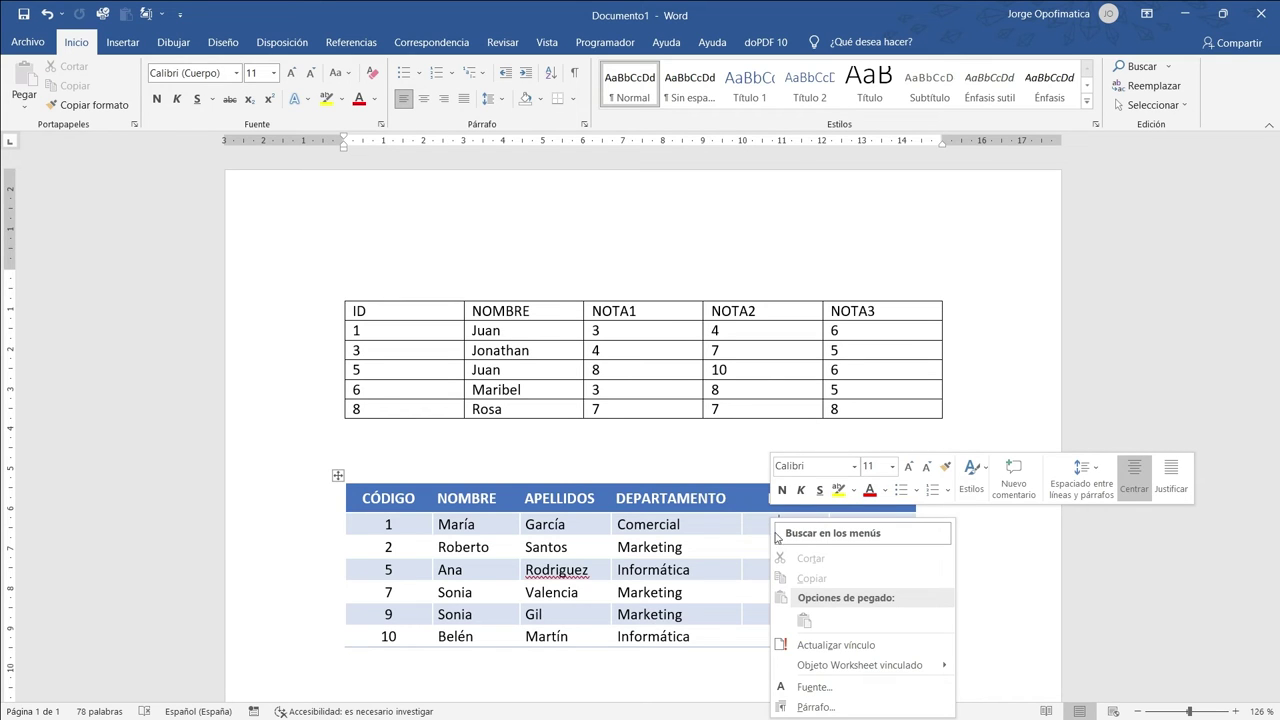
{"action": "left_click", "coordinate": [843, 649]}
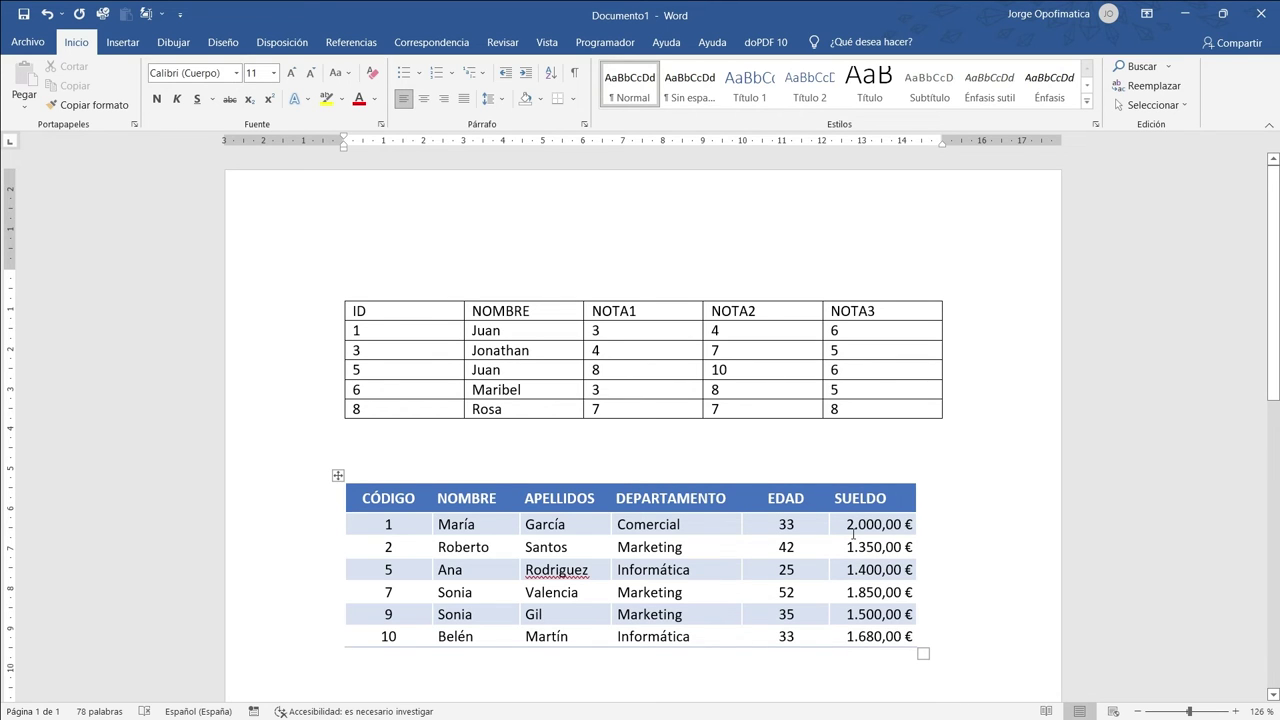
{"action": "scroll", "coordinate": [853, 534], "scroll_direction": "down", "scroll_amount": 3}
{"action": "key", "text": "Delete"}
Copy the employee table B2:G8 from Excel again and bring up Word's paste choices.
{"action": "key", "text": "alt+Tab"}
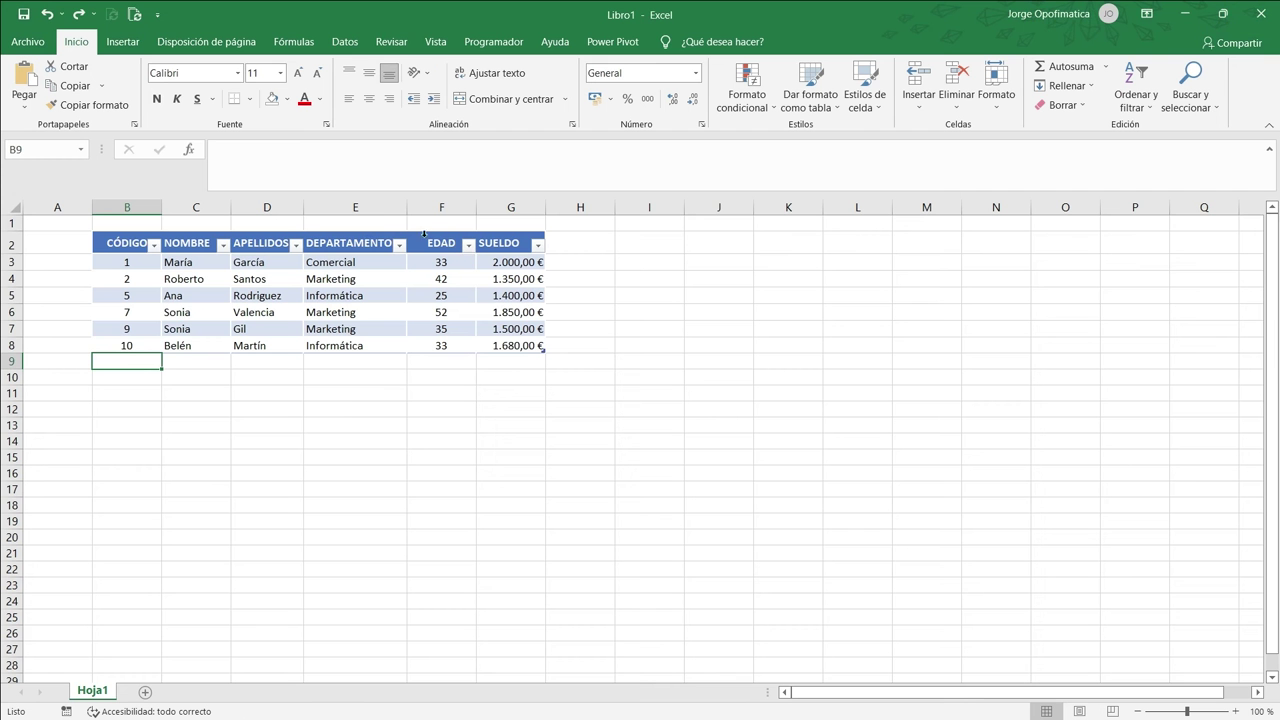
{"action": "left_click_drag", "start_coordinate": [140, 243], "coordinate": [480, 345]}
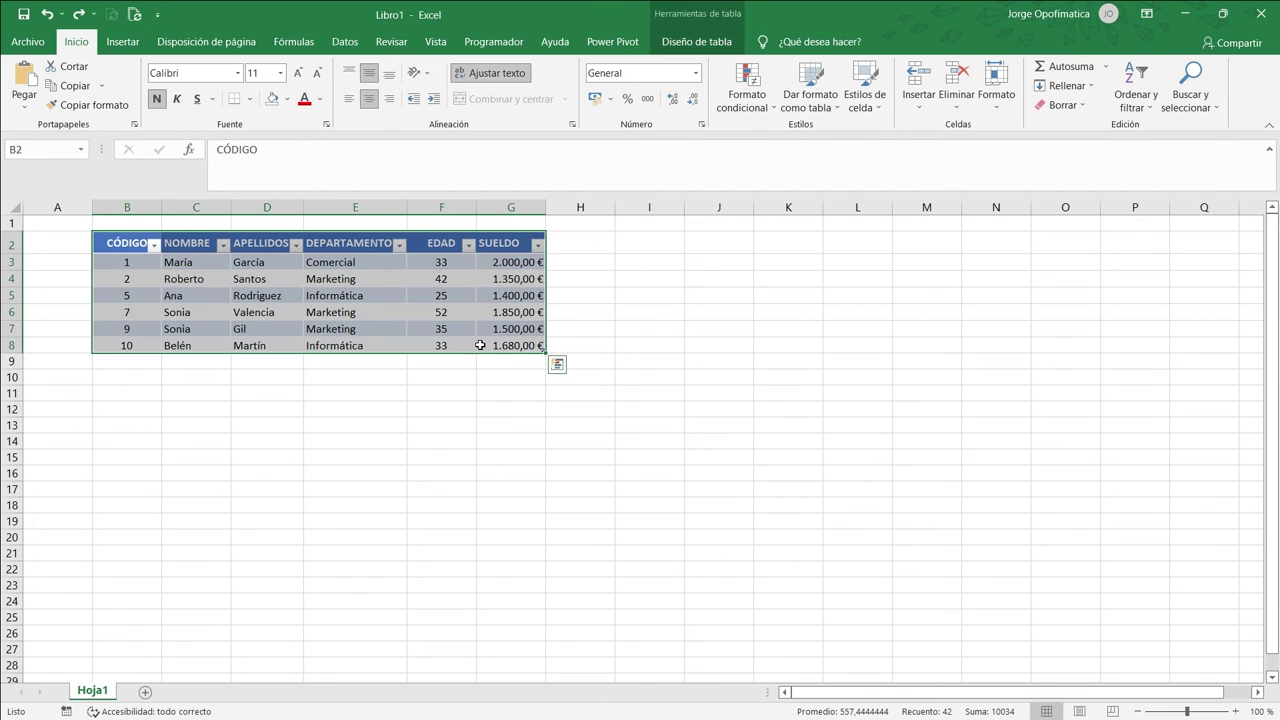
{"action": "key", "text": "ctrl+c"}
{"action": "key", "text": "alt+Tab"}
{"action": "left_click", "coordinate": [29, 105]}
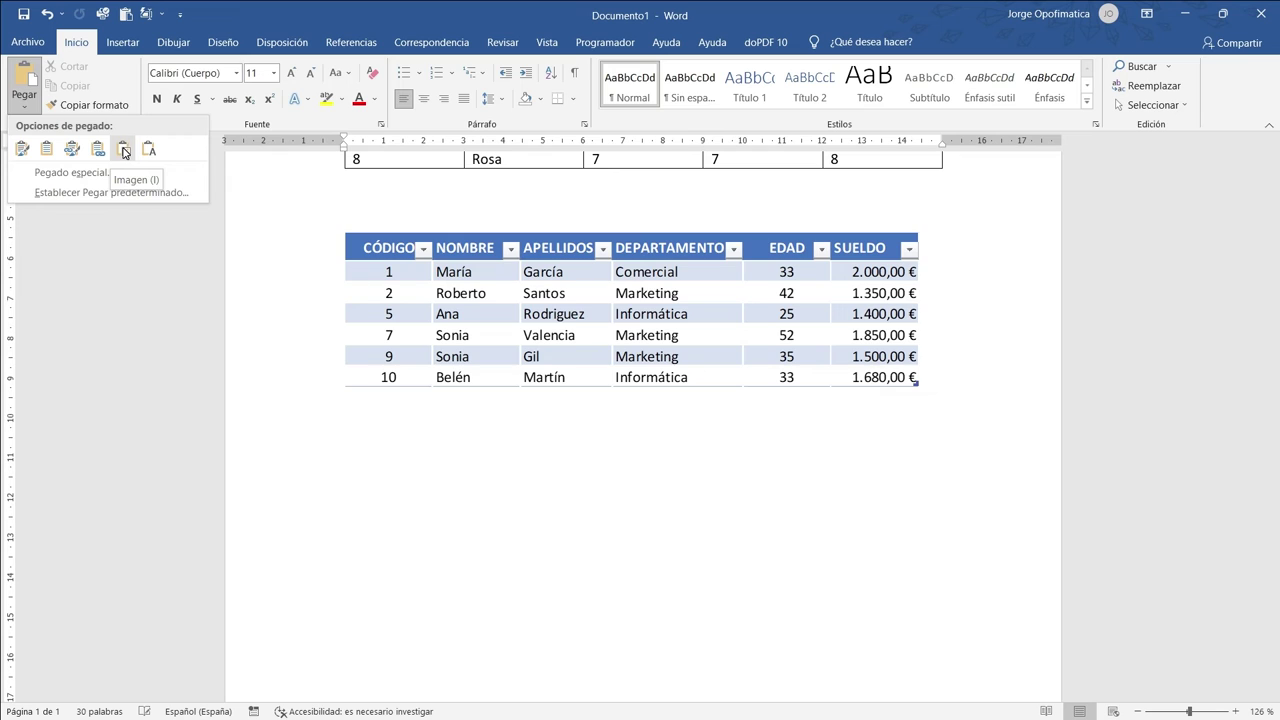
Paste the employee table as a picture with square text wrapping, nudged slightly right.
{"action": "left_click", "coordinate": [125, 151]}
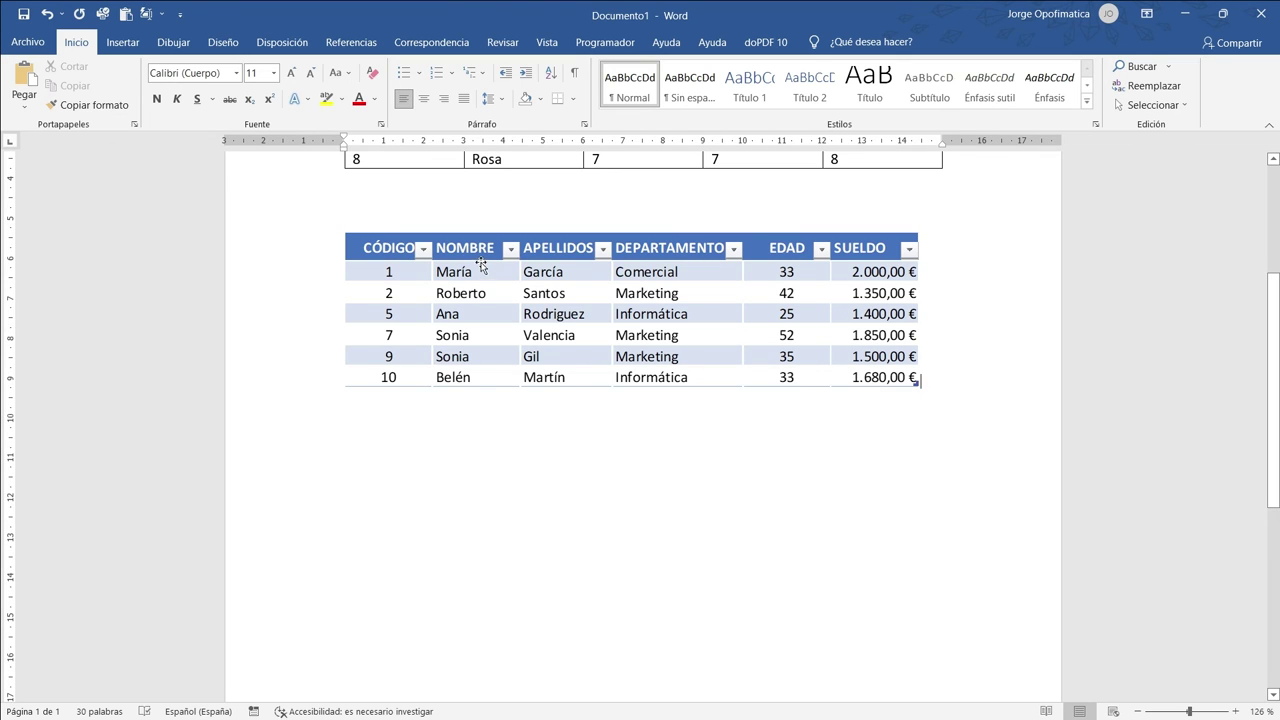
{"action": "left_click", "coordinate": [480, 266]}
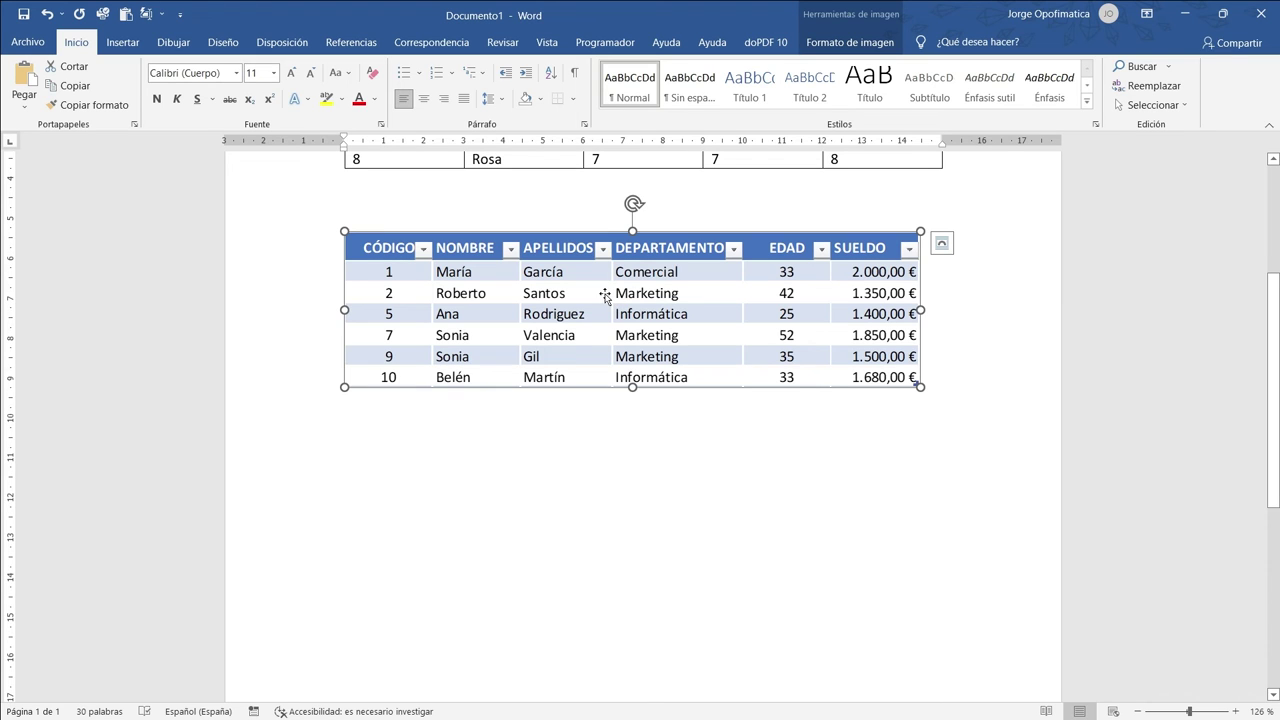
{"action": "left_click", "coordinate": [940, 246]}
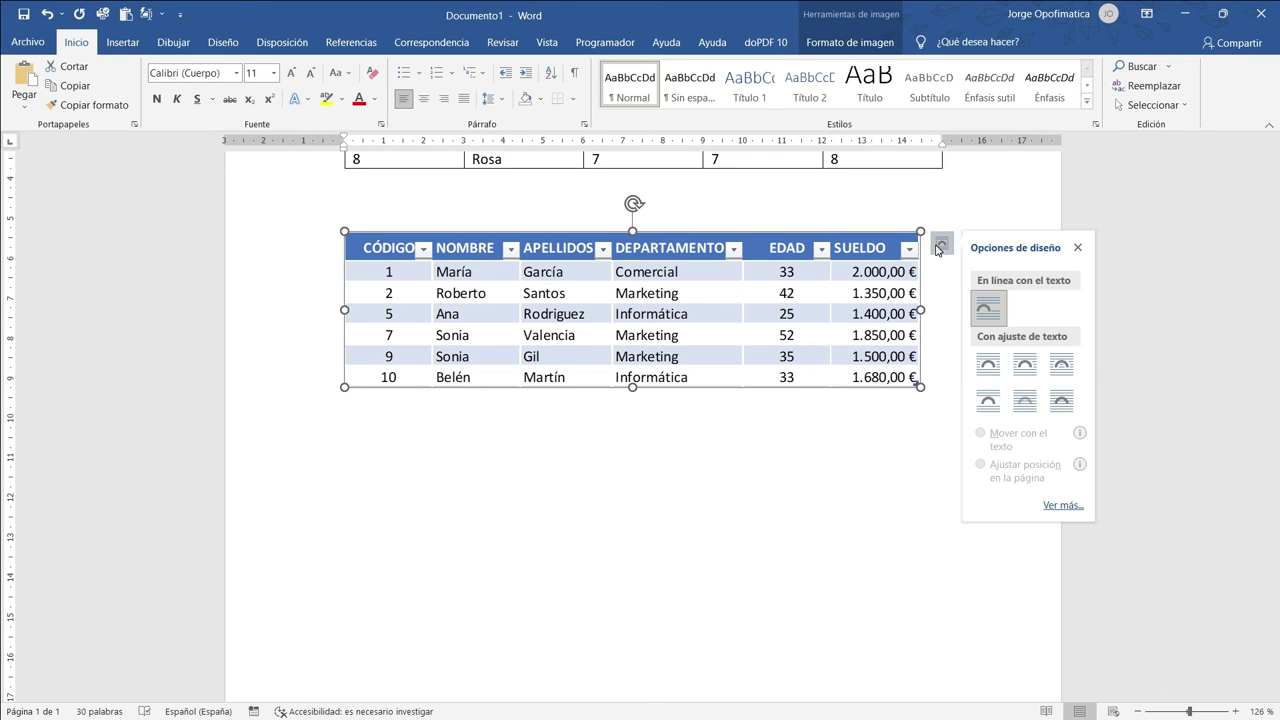
{"action": "left_click", "coordinate": [987, 364]}
{"action": "mouse_move", "coordinate": [686, 300]}
{"action": "left_mouse_down"}
{"action": "mouse_move", "coordinate": [645, 297]}
{"action": "mouse_move", "coordinate": [671, 297]}
{"action": "left_mouse_up"}
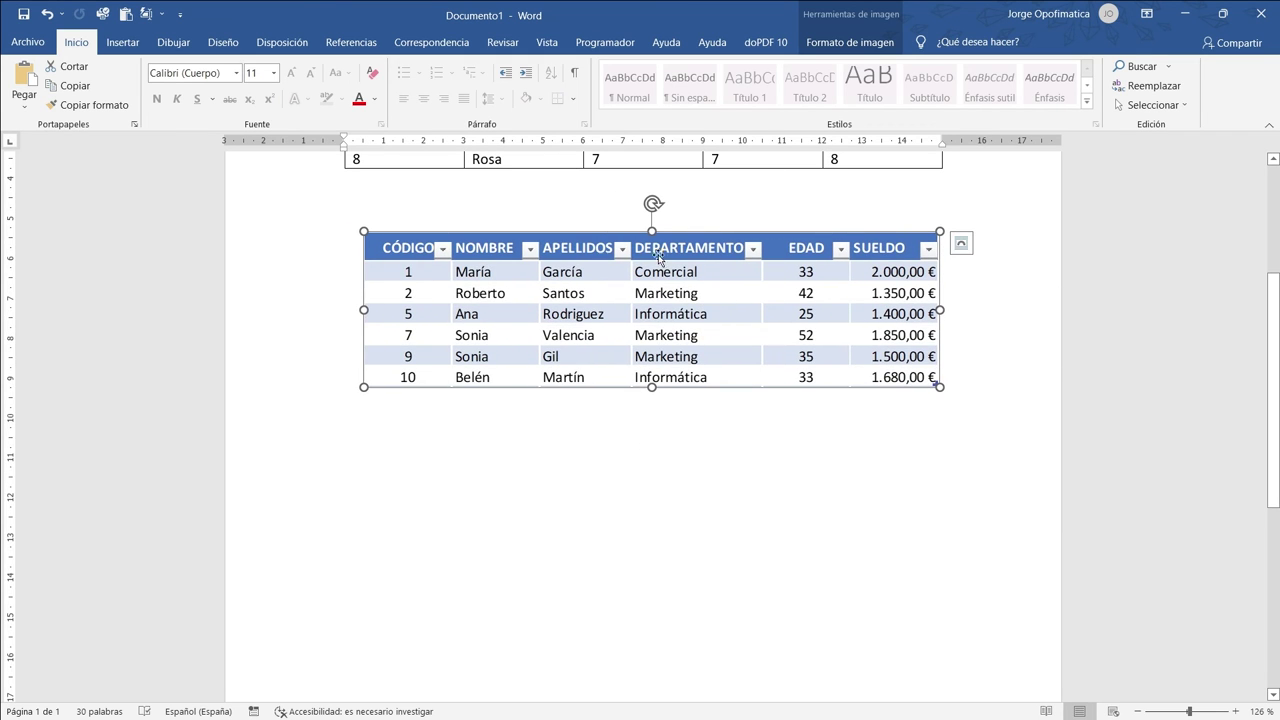
Apply a perspective picture style to the employee table picture.
{"action": "left_click", "coordinate": [843, 45]}
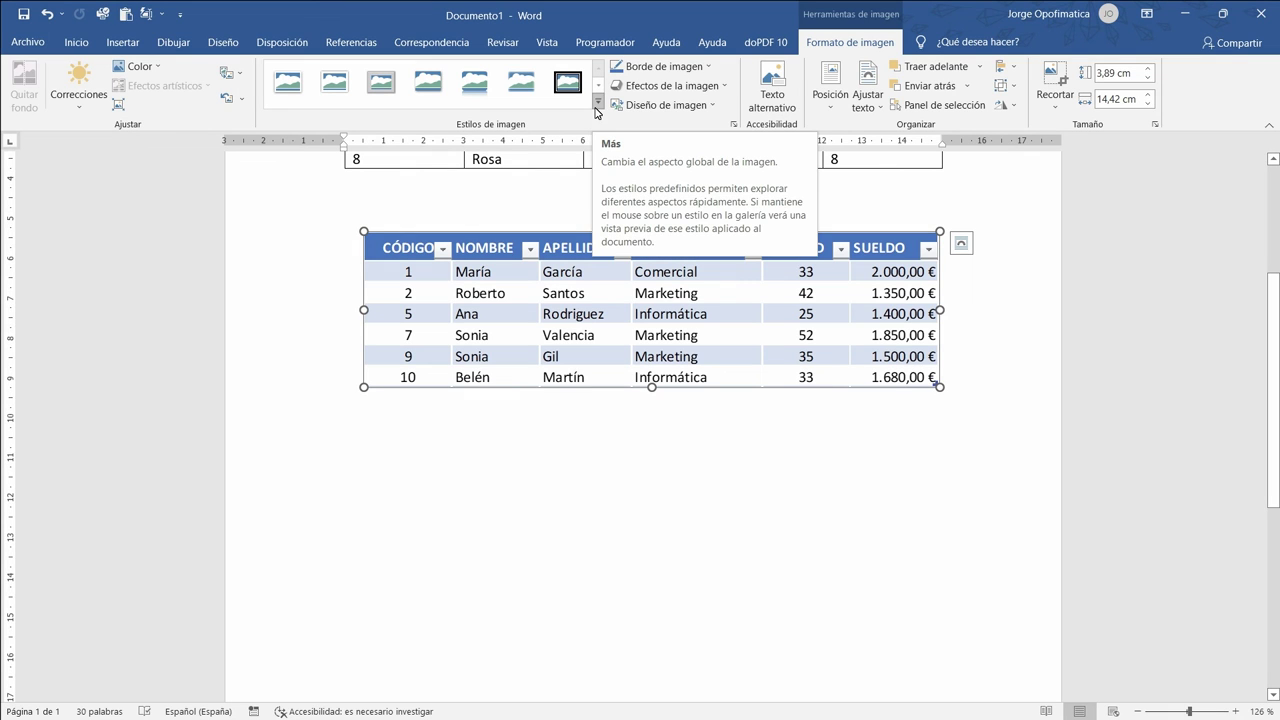
{"action": "left_click", "coordinate": [597, 103]}
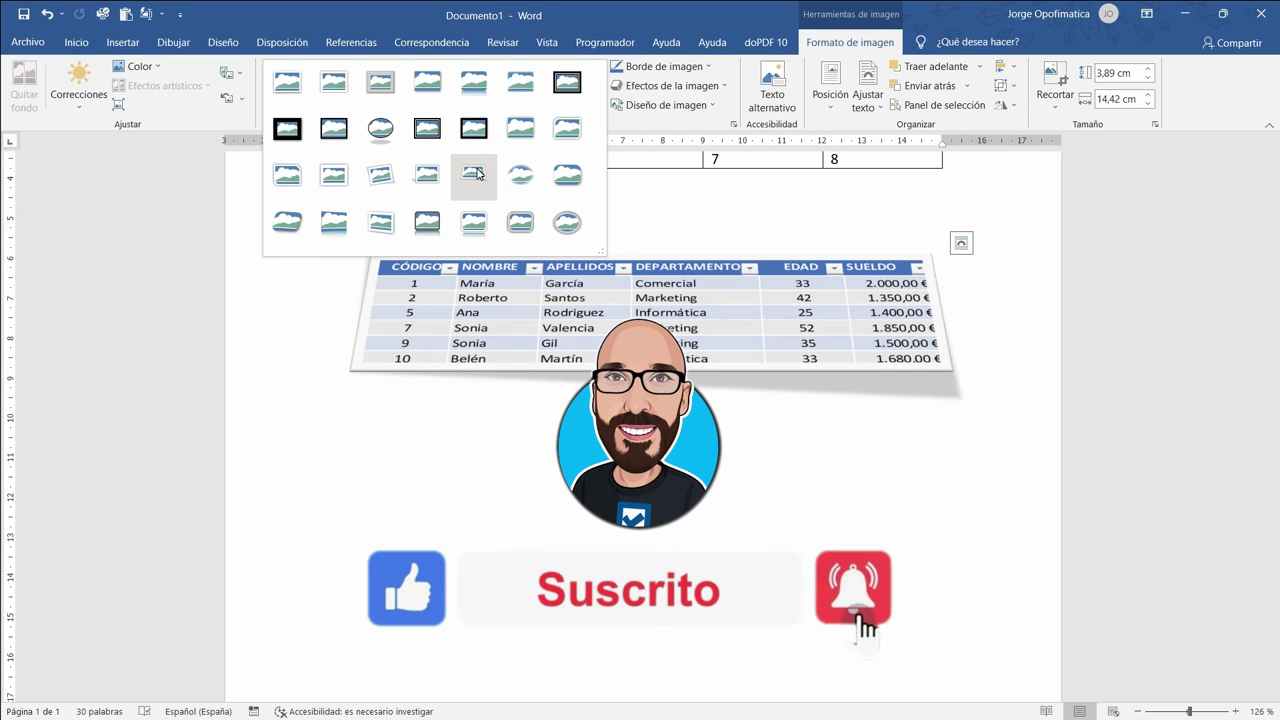
{"action": "left_click", "coordinate": [474, 173]}
{"action": "left_click", "coordinate": [565, 469]}
Undo the table picture and paste the employee data as plain text only.
{"action": "key", "text": "ctrl+z"}
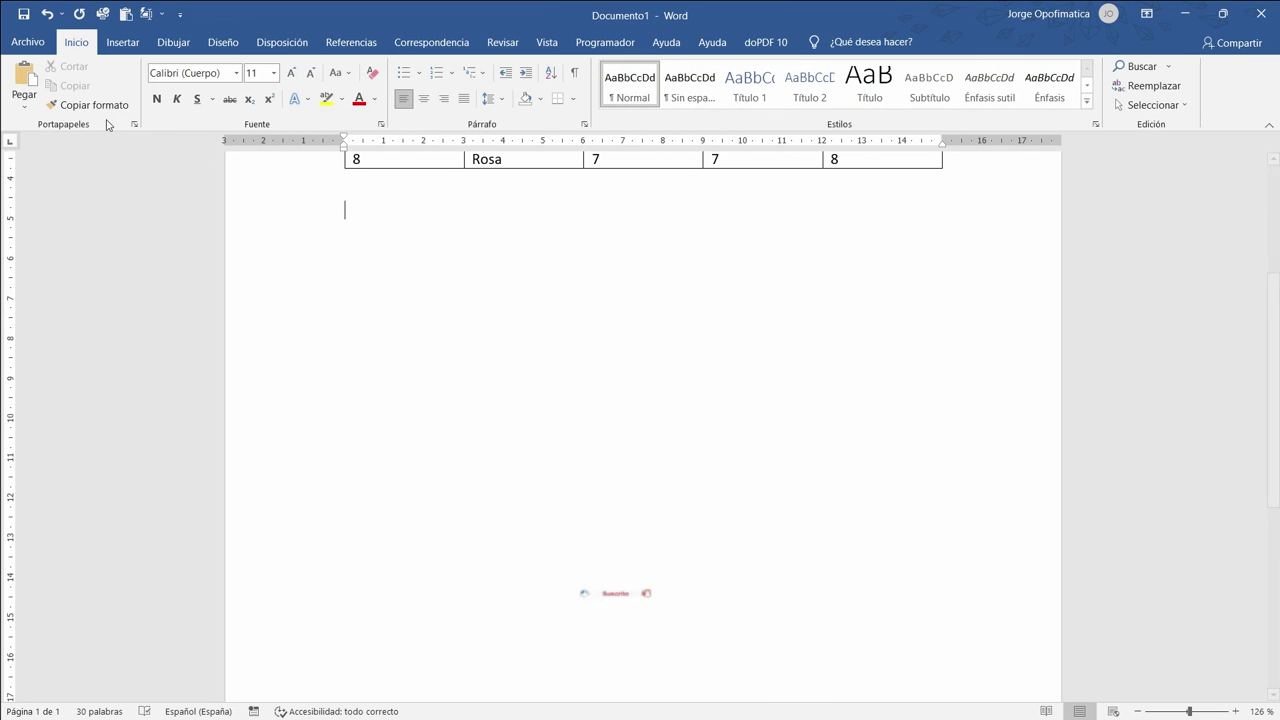
{"action": "left_click", "coordinate": [24, 105]}
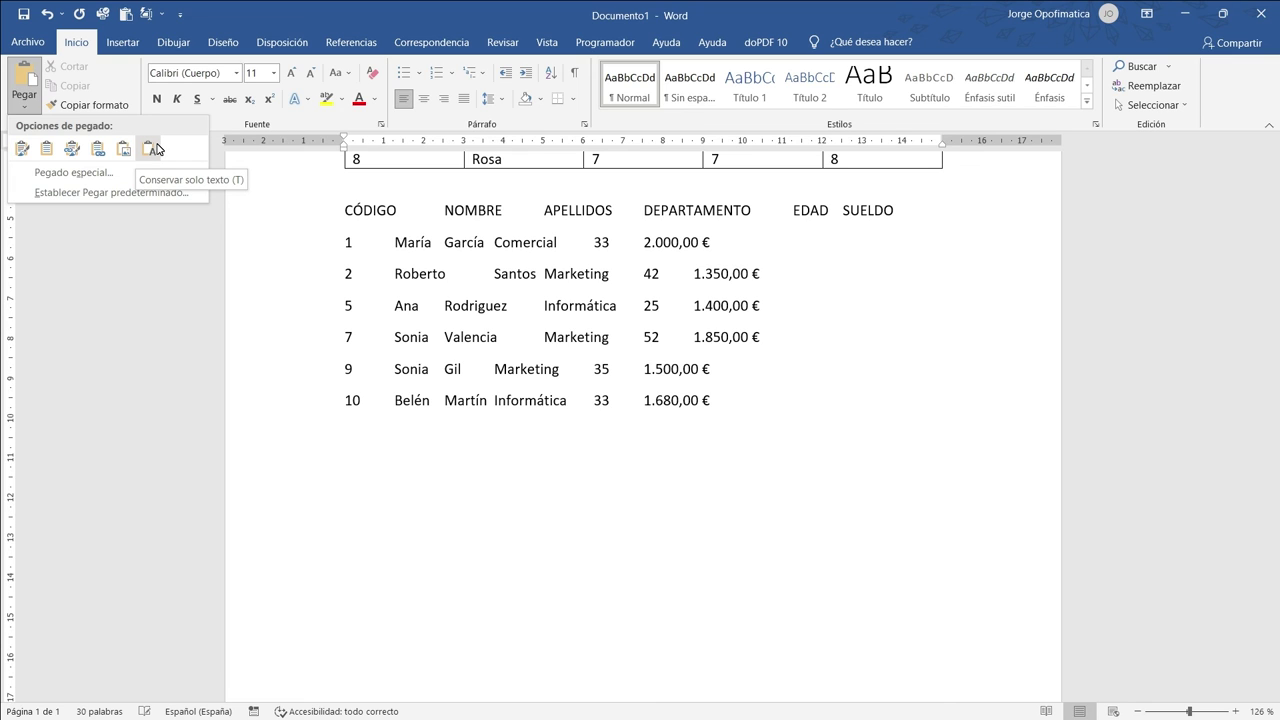
{"action": "left_click", "coordinate": [155, 149]}
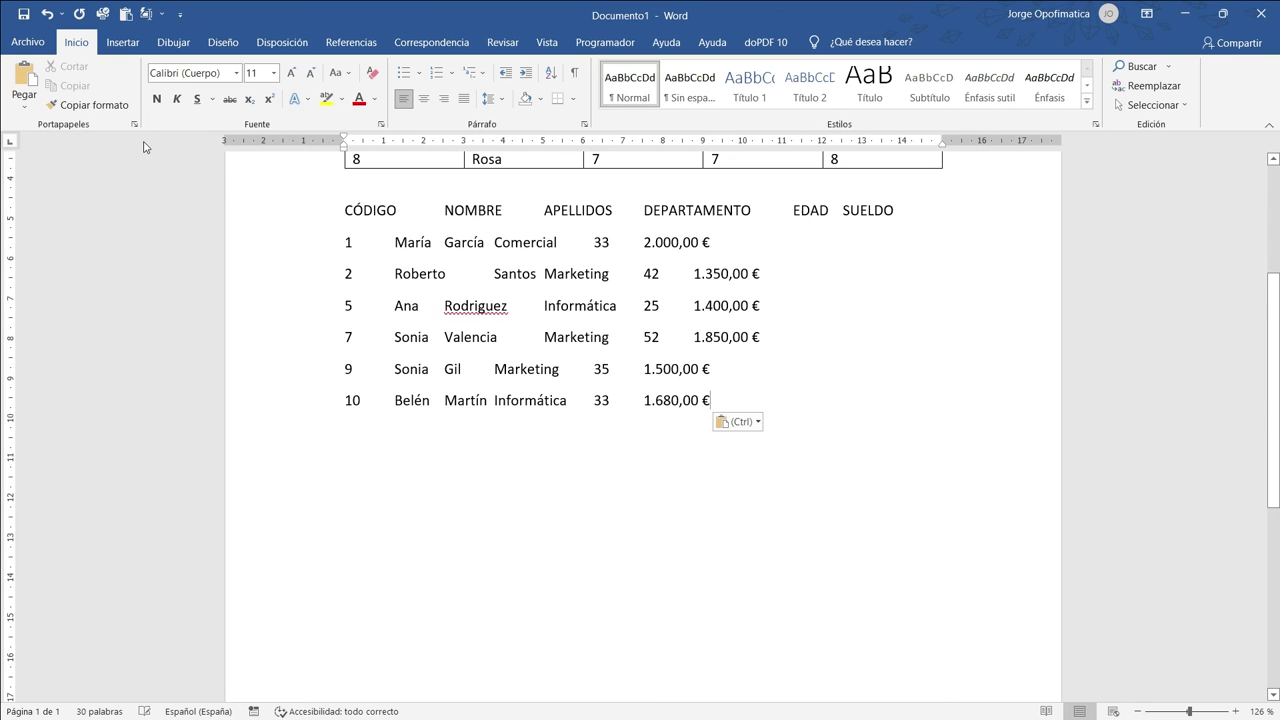
Select the tab gaps between the first record's values to inspect the separators.
{"action": "double_click", "coordinate": [370, 246]}
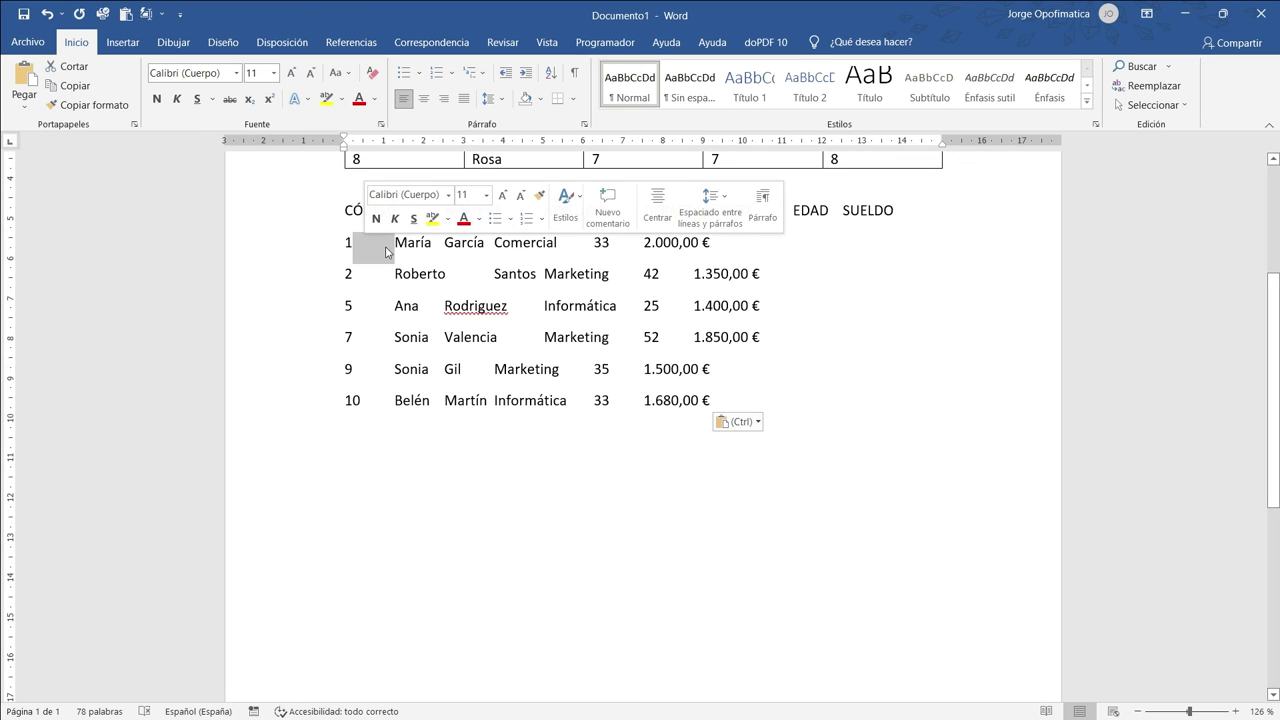
{"action": "double_click", "coordinate": [437, 246]}
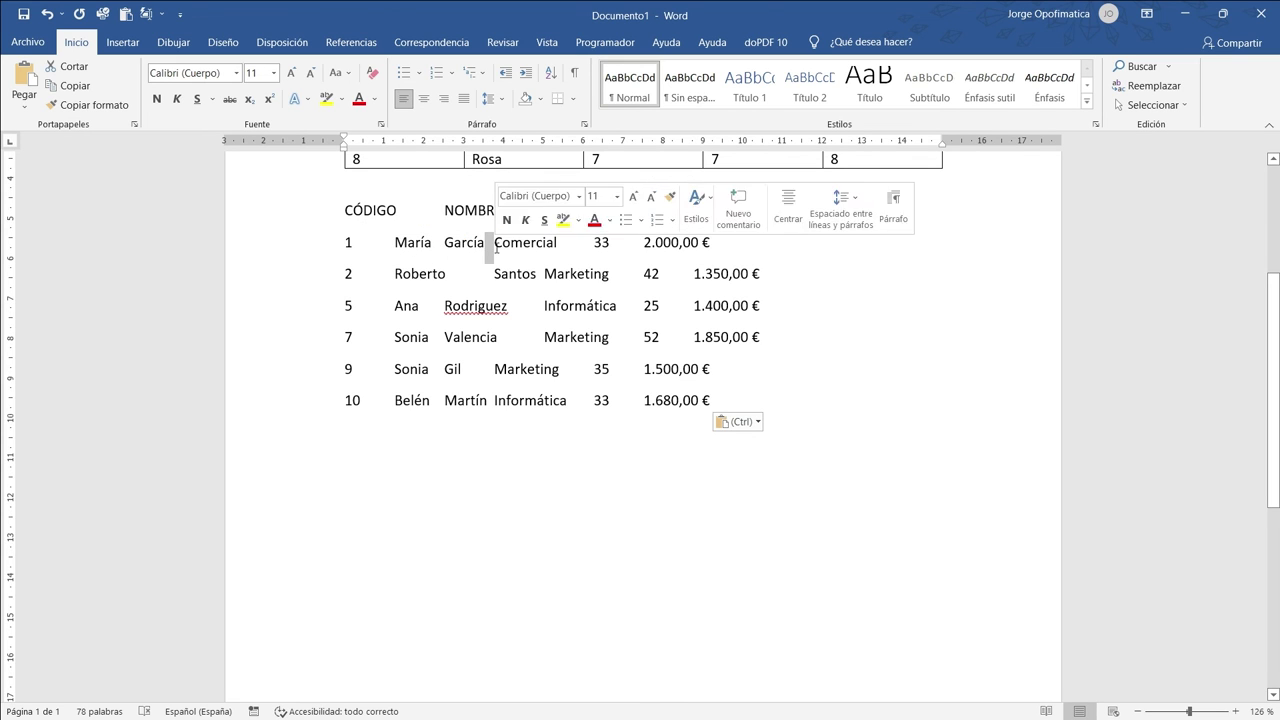
{"action": "double_click", "coordinate": [489, 248]}
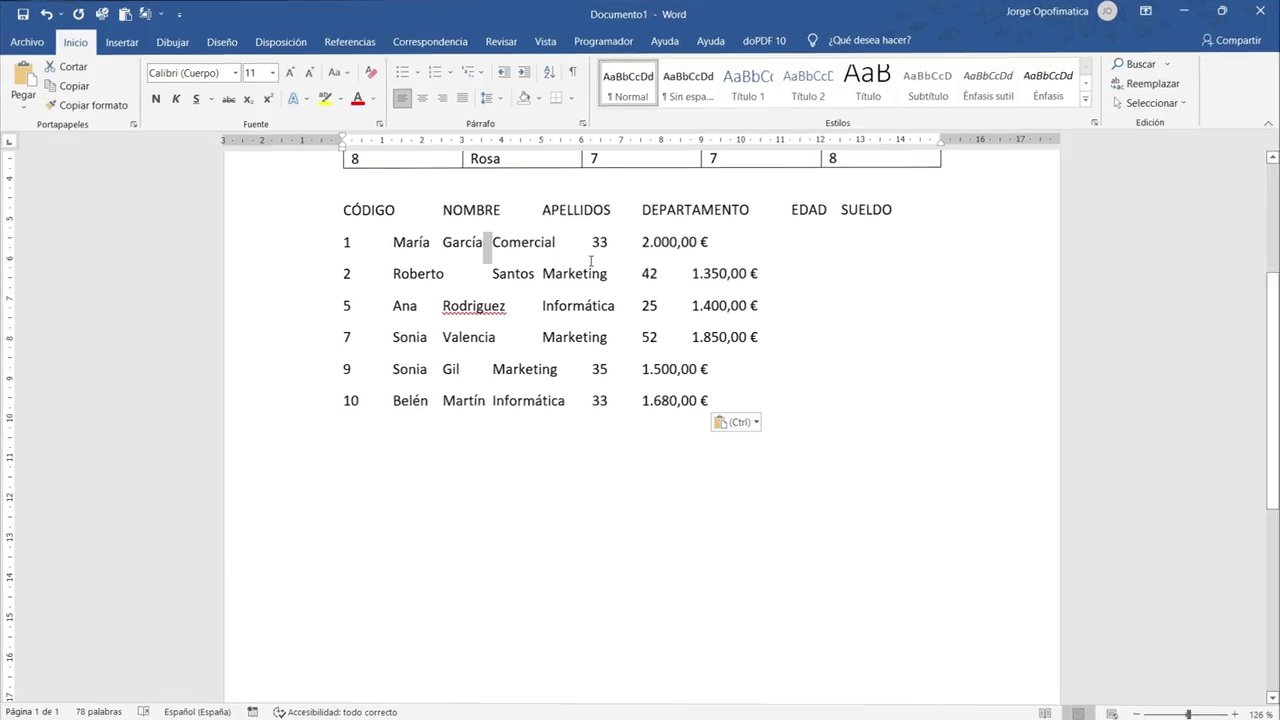